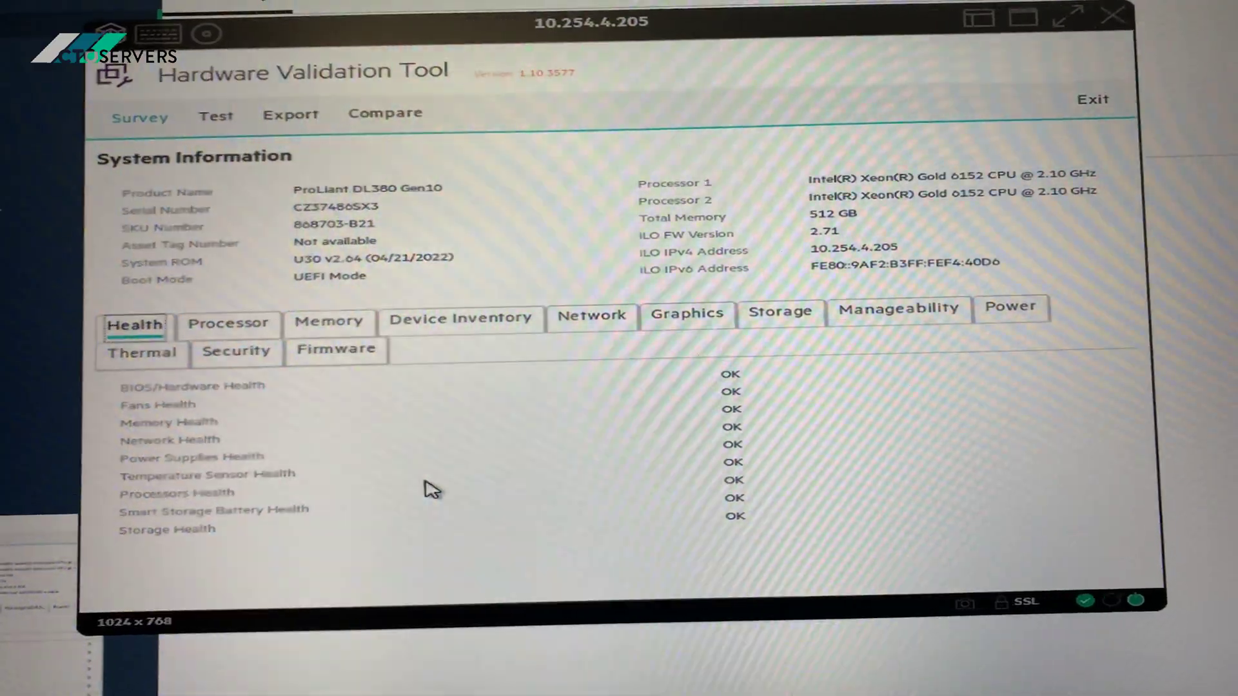
Review 10.254.4.205's processors and memory, then expand its two logical drives and ten hard drives
click(233, 325)
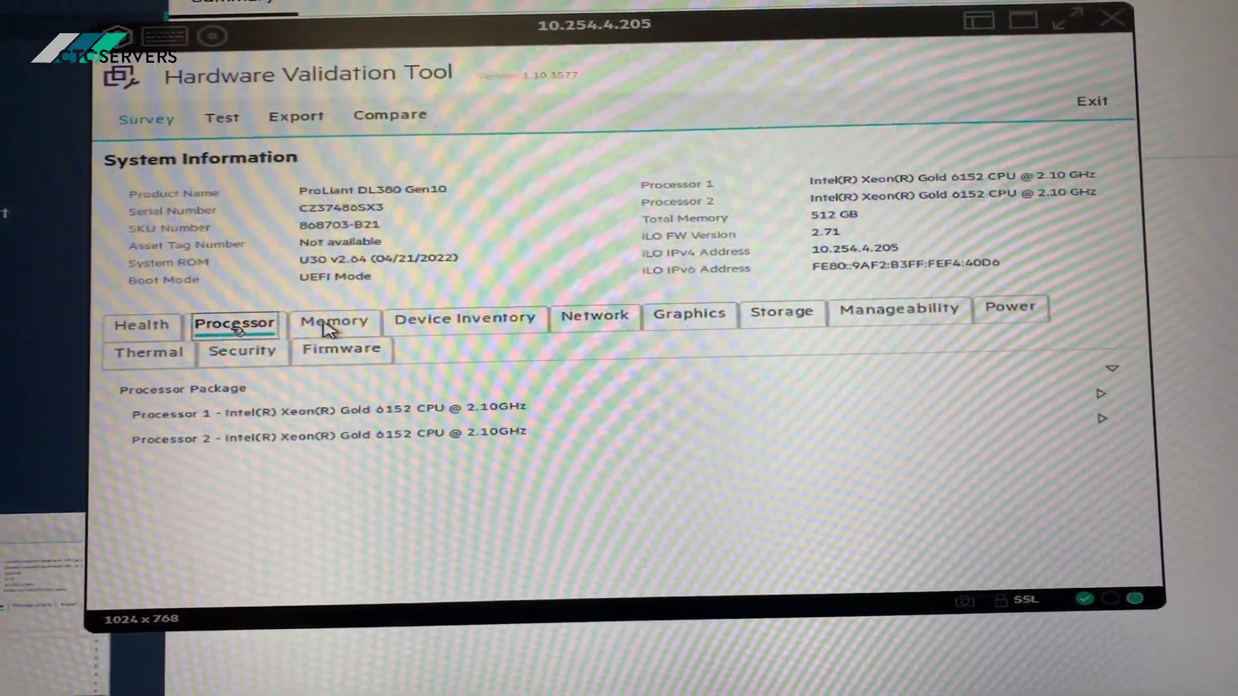
click(339, 328)
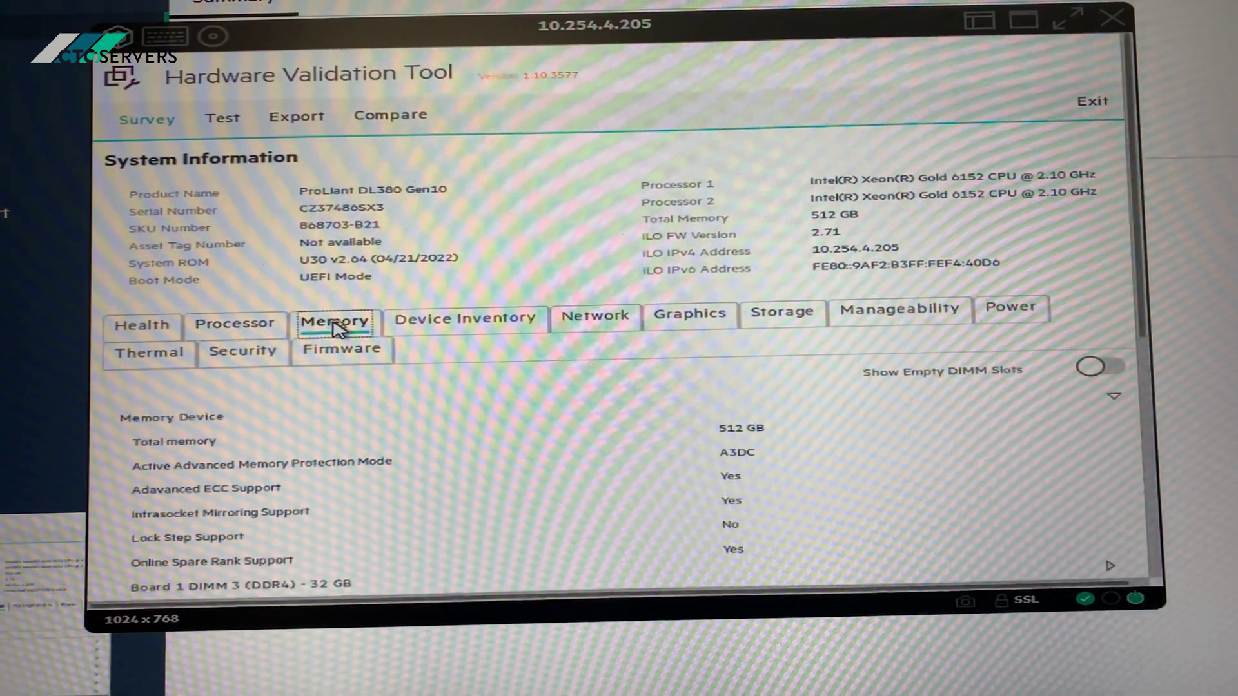
click(784, 311)
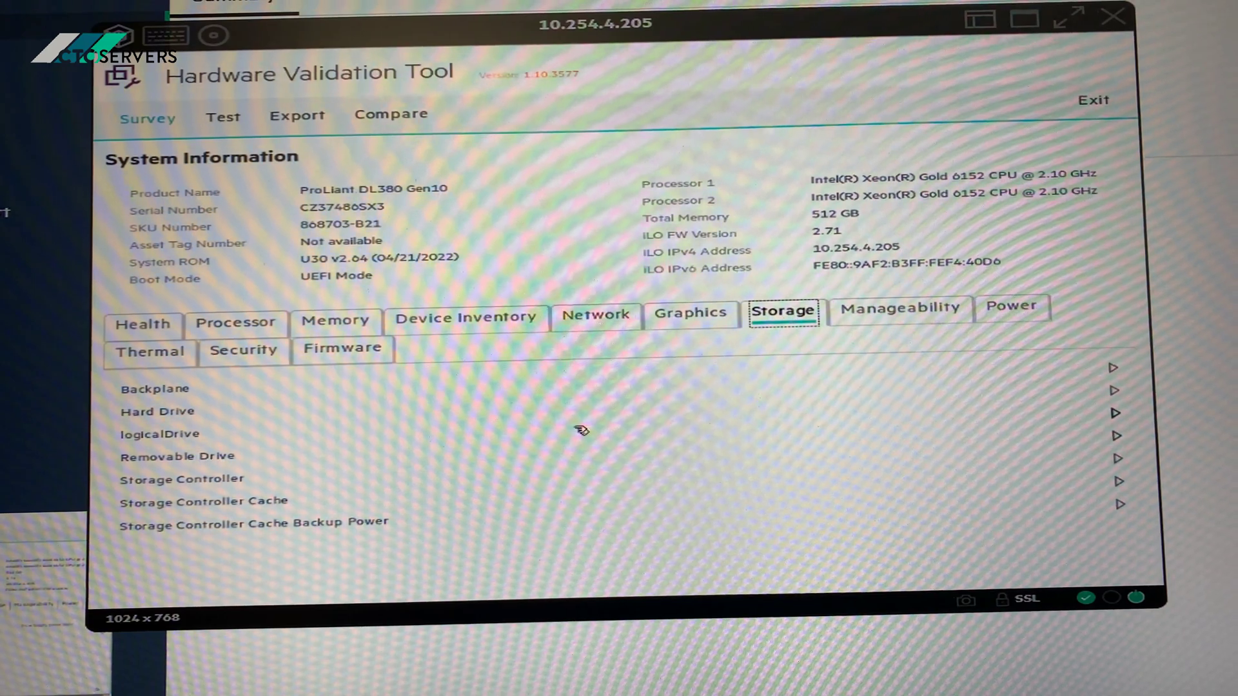
click(1117, 418)
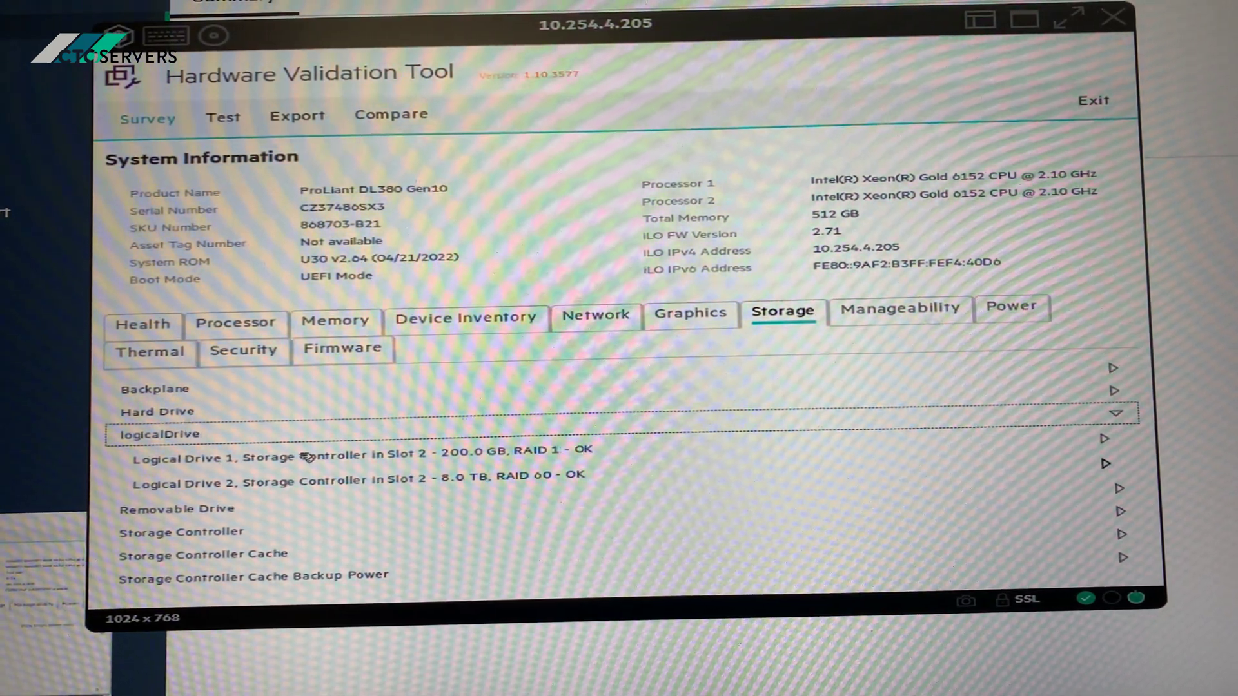
click(1114, 389)
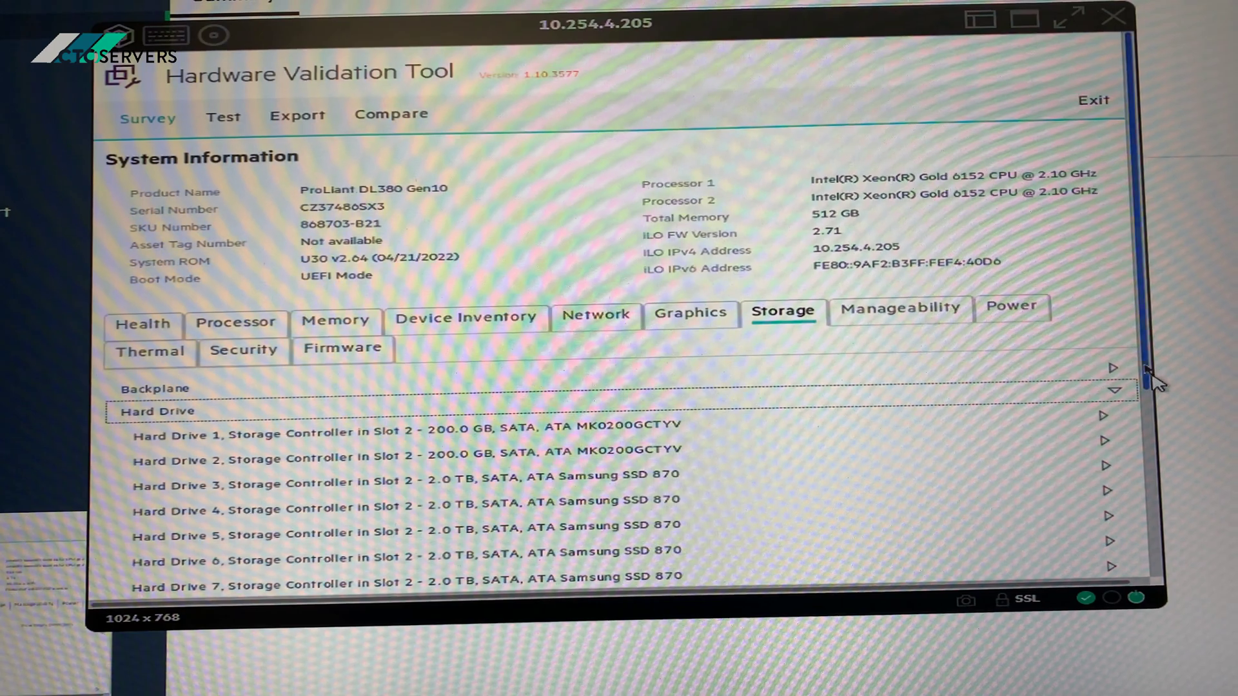
drag(1151, 379, 1144, 511)
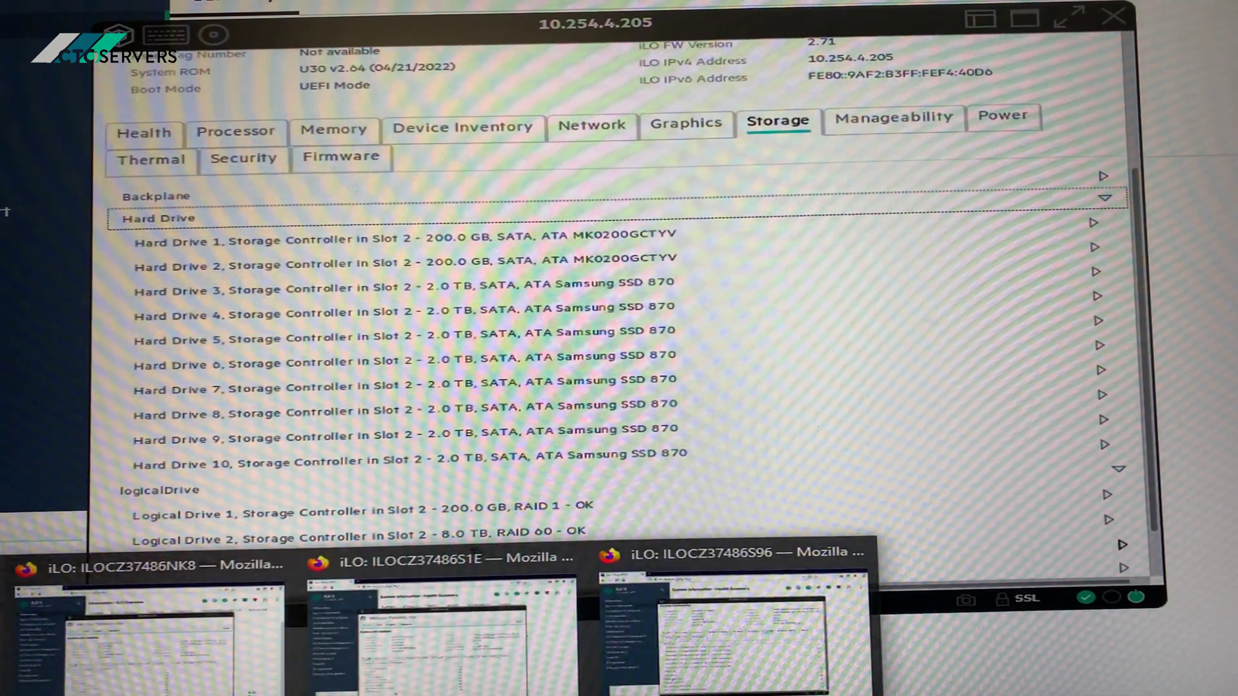
On the 10.254.4.110 console, view processor, memory and storage details with the hard drive list expanded
click(150, 630)
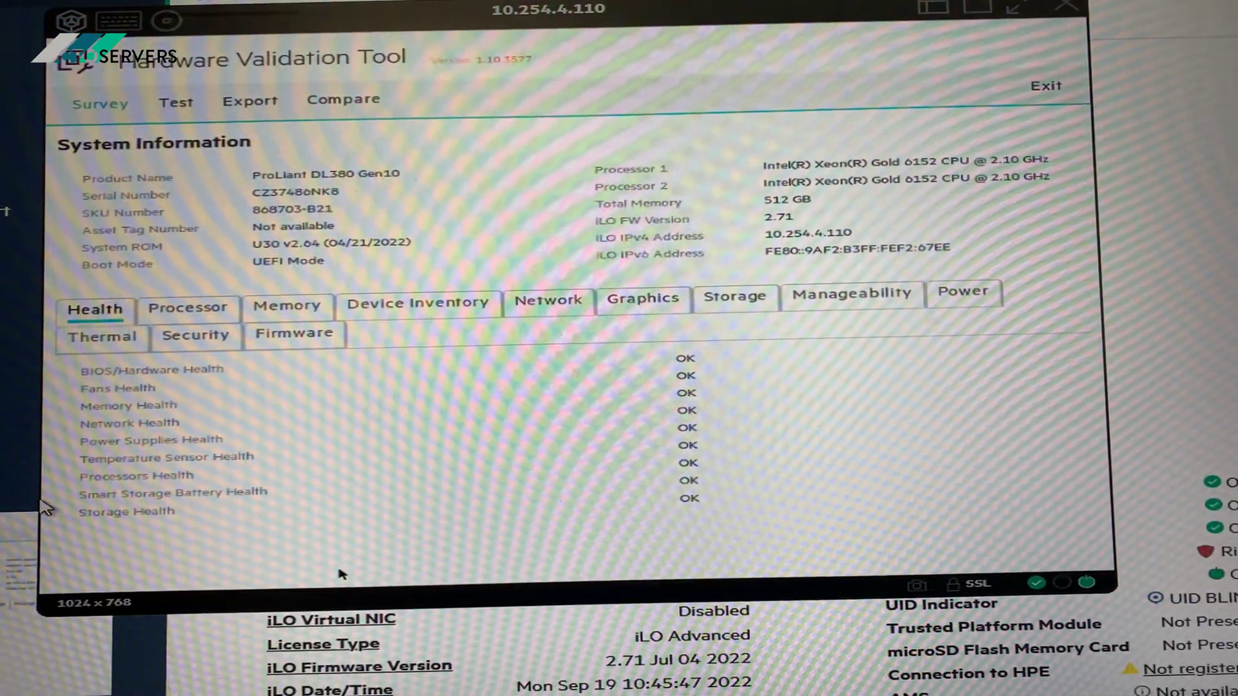
click(194, 312)
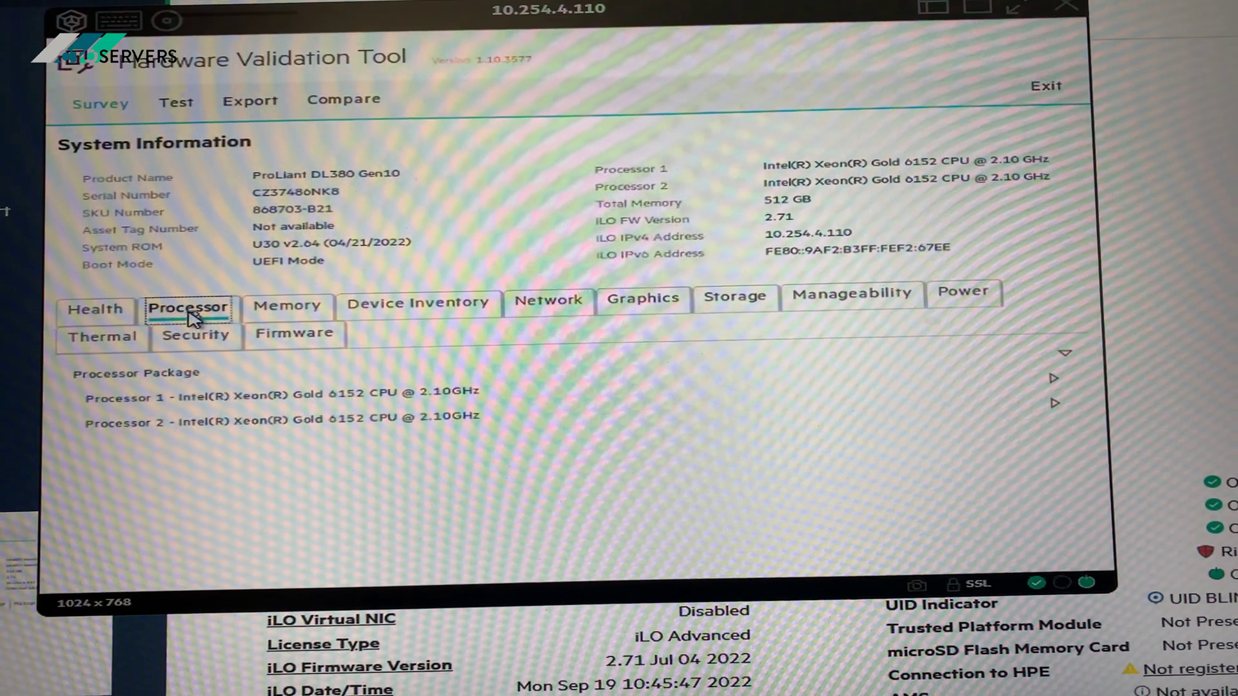
click(291, 312)
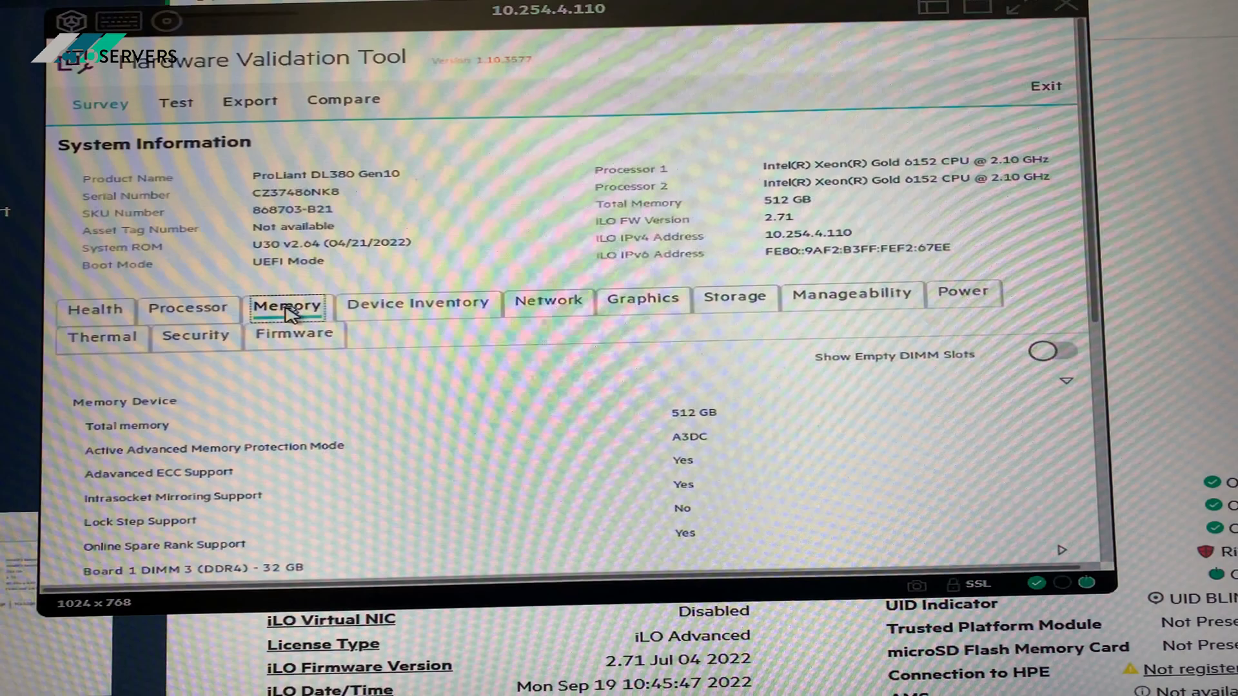
click(751, 300)
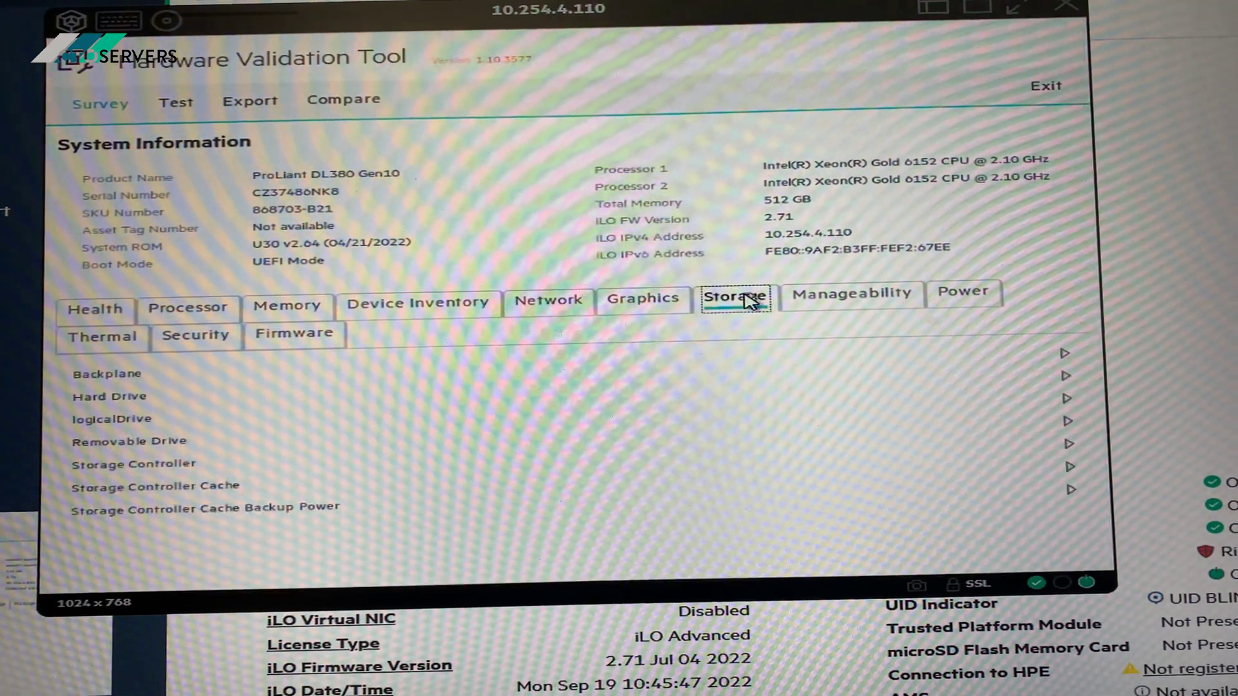
click(1068, 398)
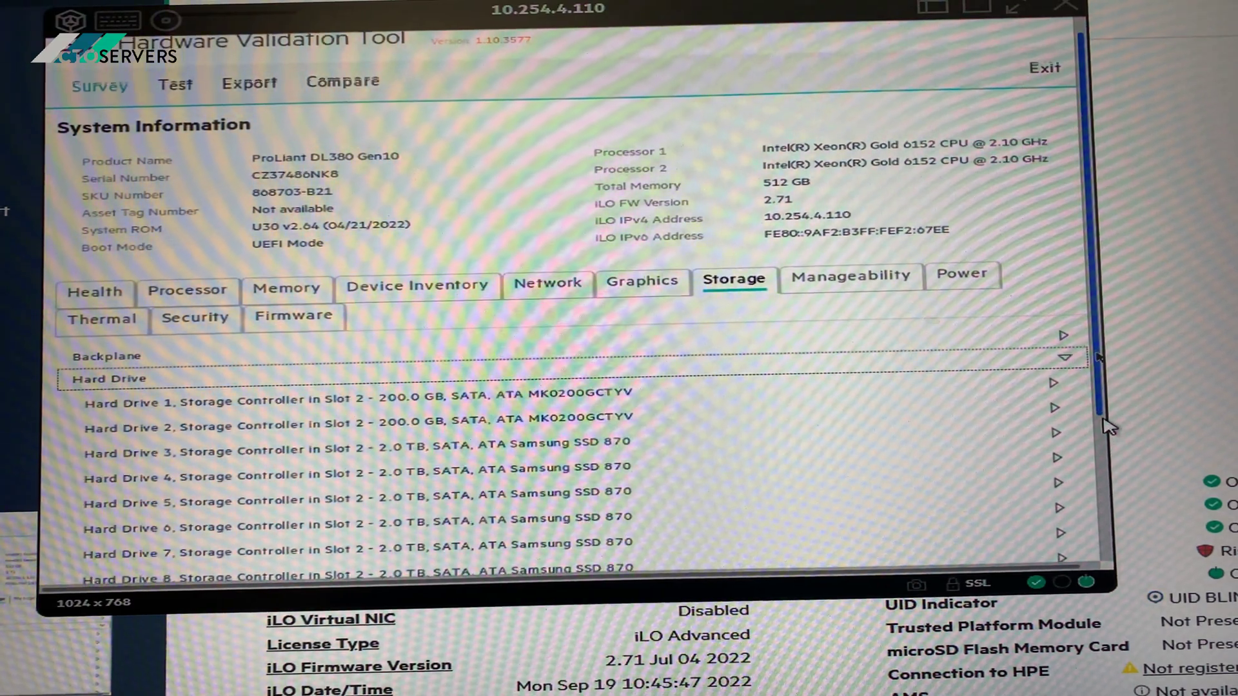
scroll(1110, 426, down, 3)
scroll(871, 464, down, 3)
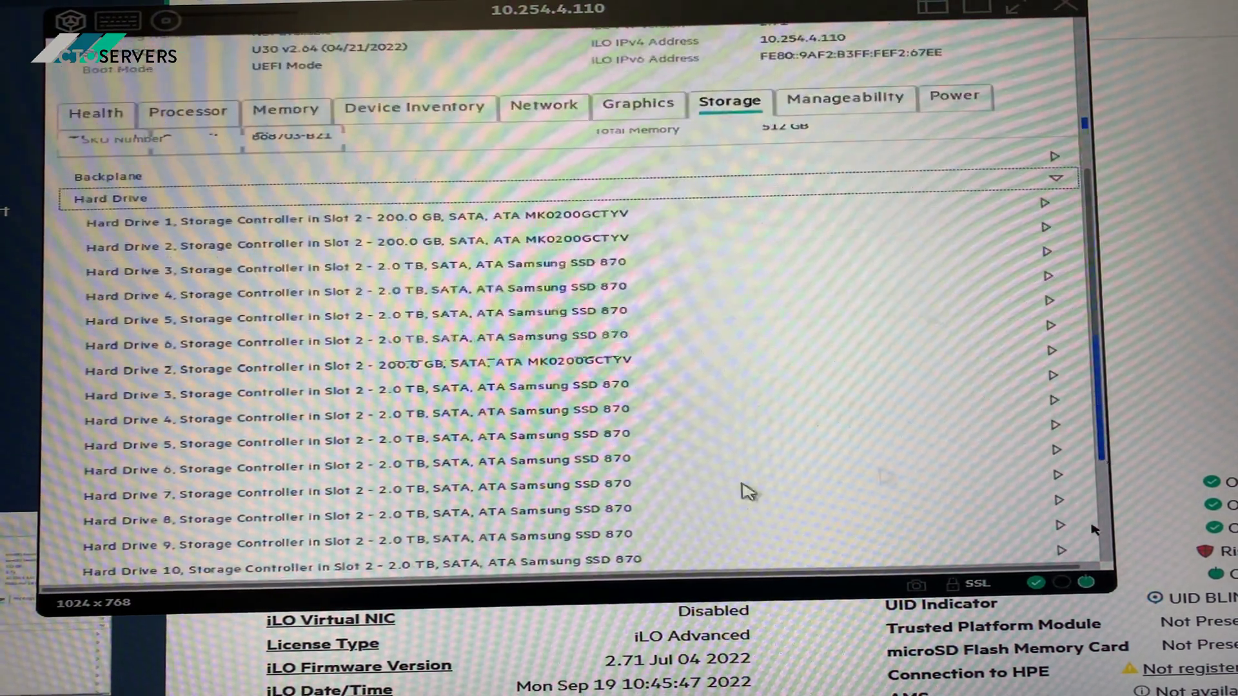
scroll(747, 491, down, 2)
On the 10.254.4.112 console, view processors and memory, then expand all twelve hard drives
click(440, 629)
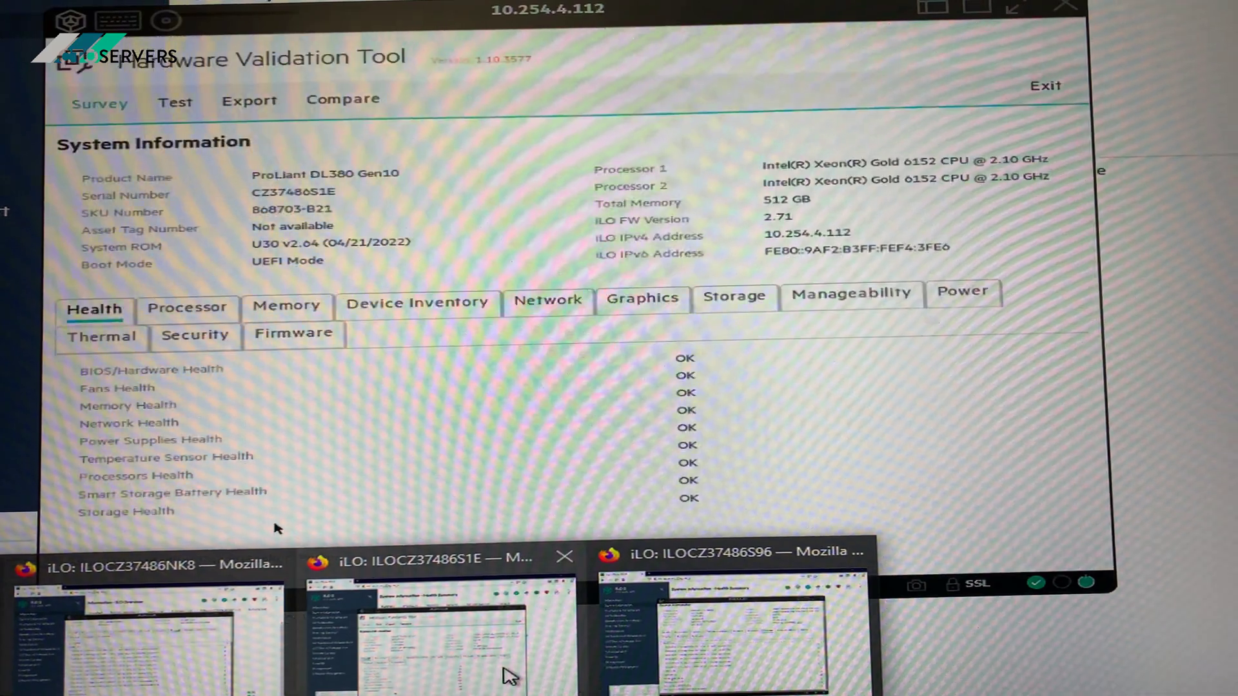
click(197, 315)
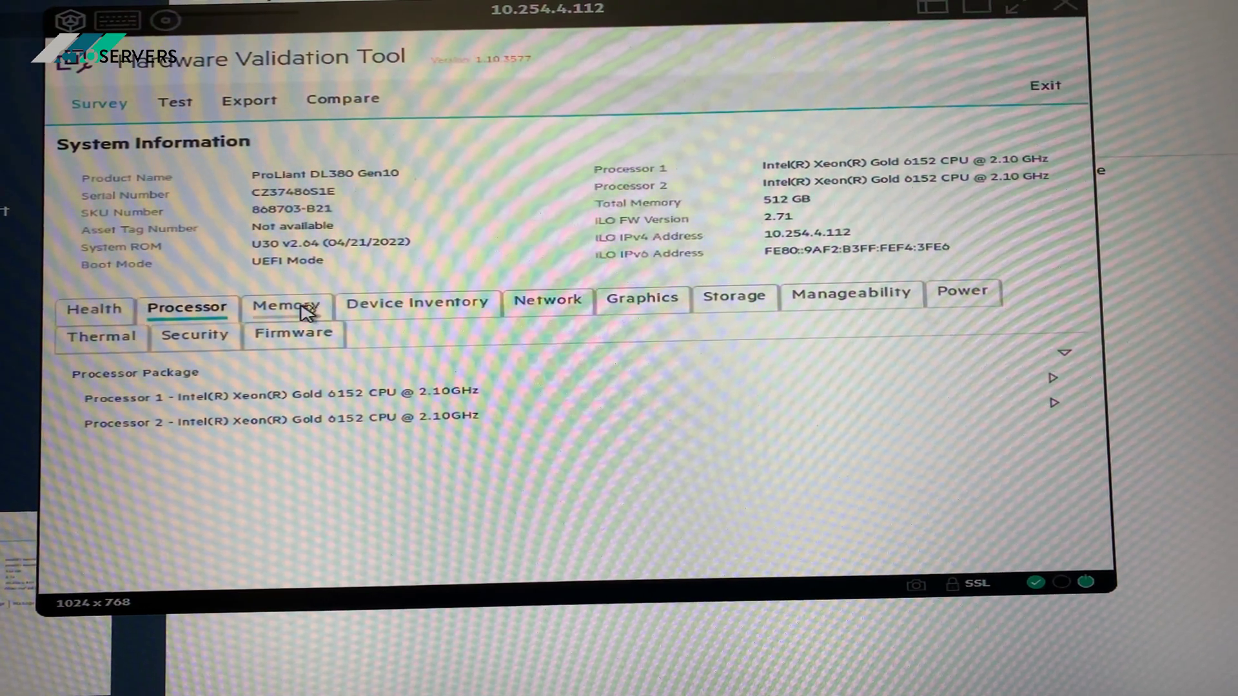
click(306, 310)
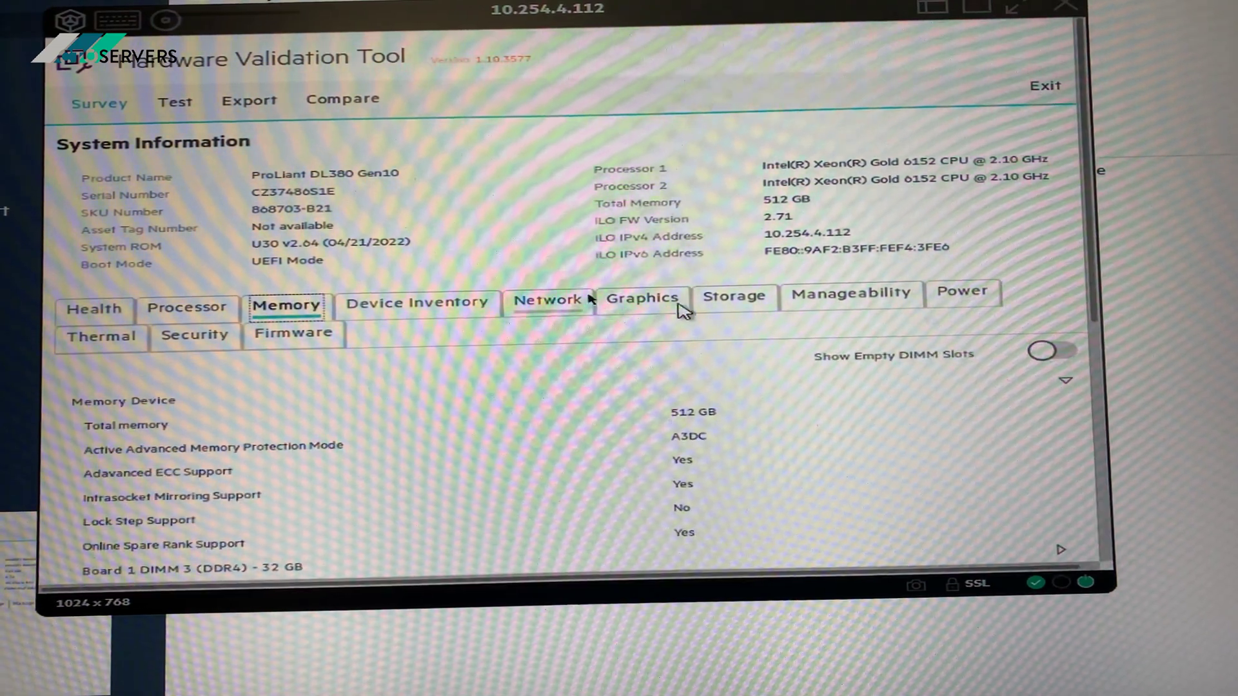
click(735, 297)
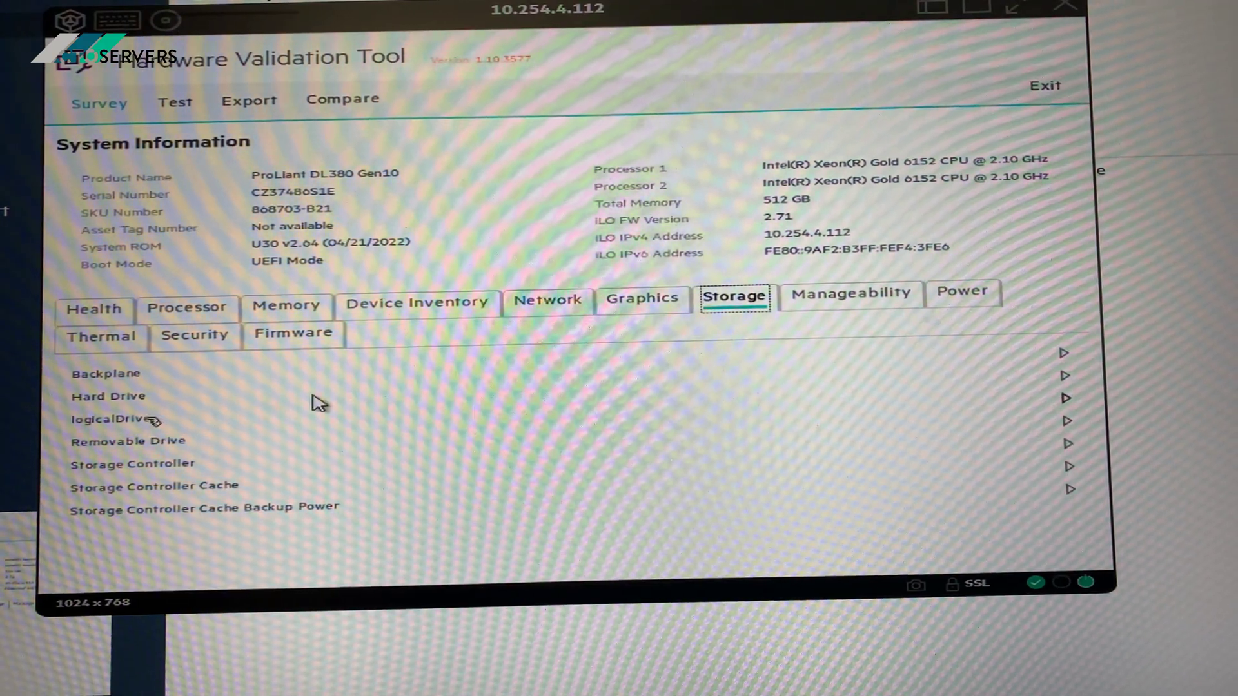
click(1067, 397)
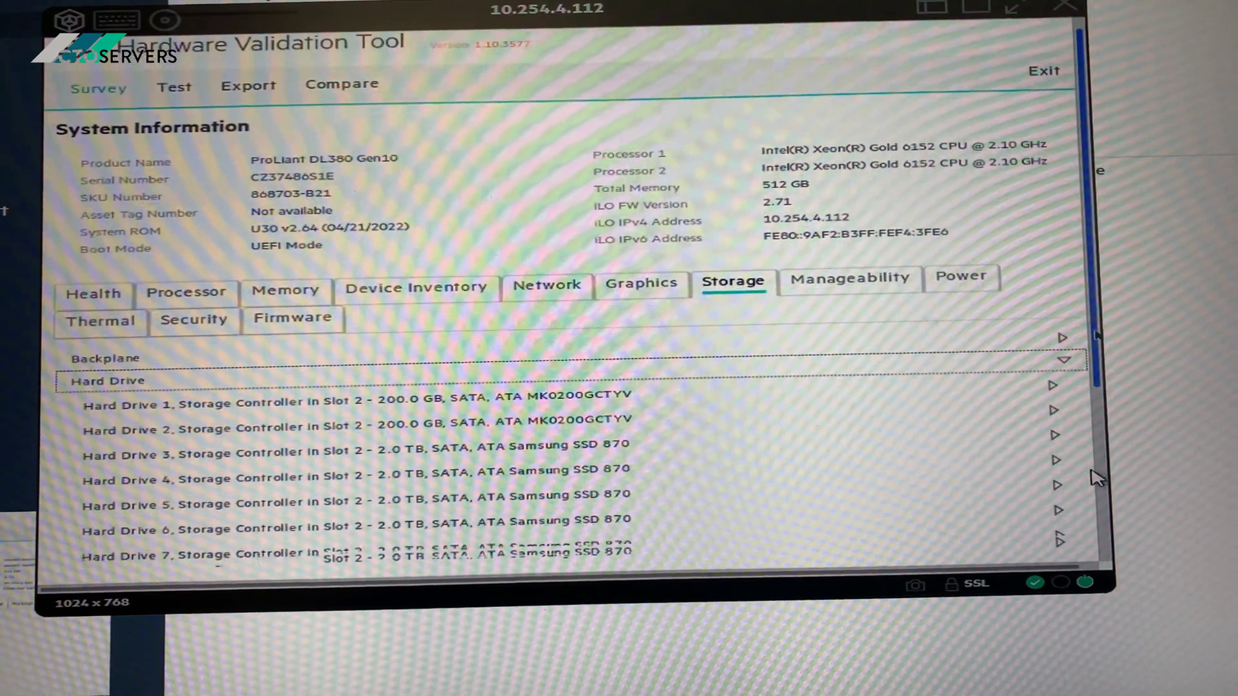
drag(1099, 454, 1091, 526)
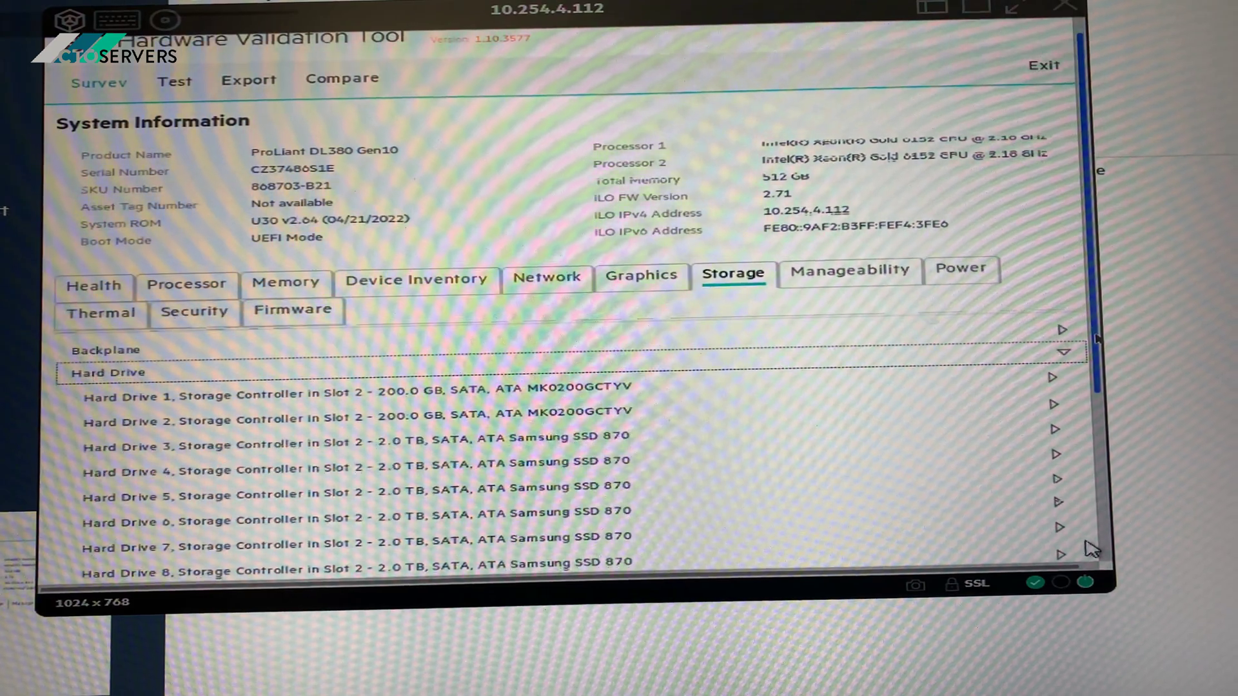
scroll(1072, 571, down, 5)
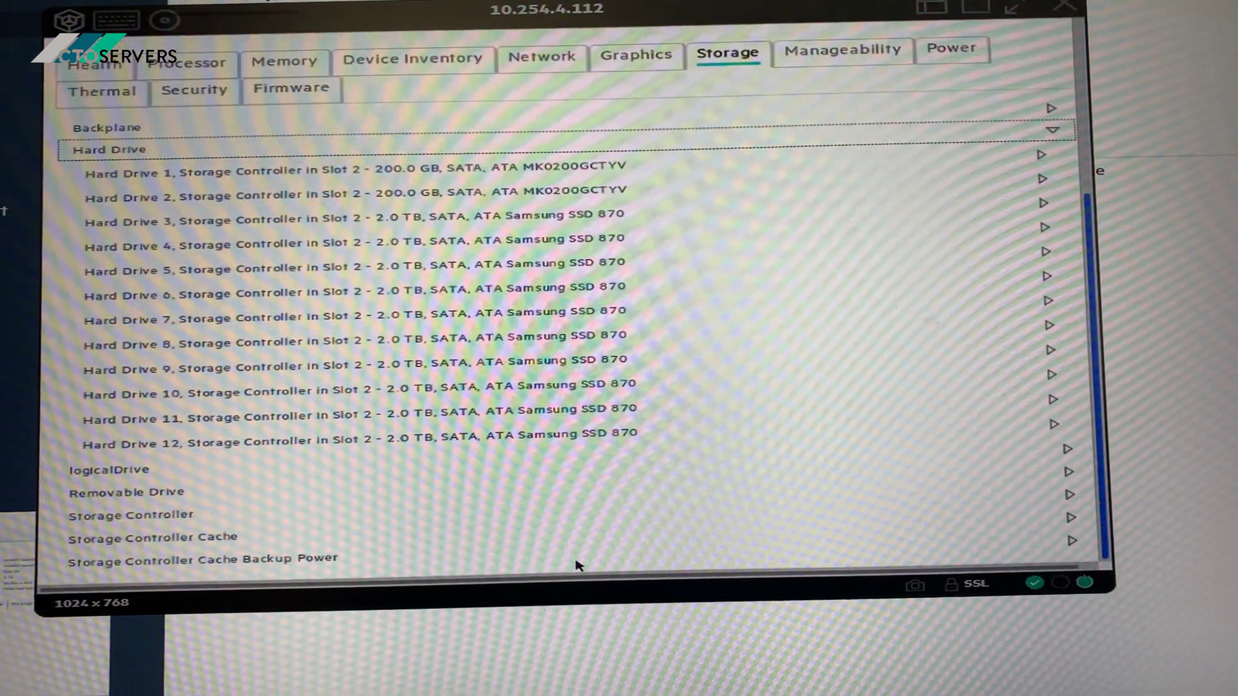
On the 10.254.4.113 console, check health, processors and memory, then expand the 200 GB and 2 TB drives
click(716, 685)
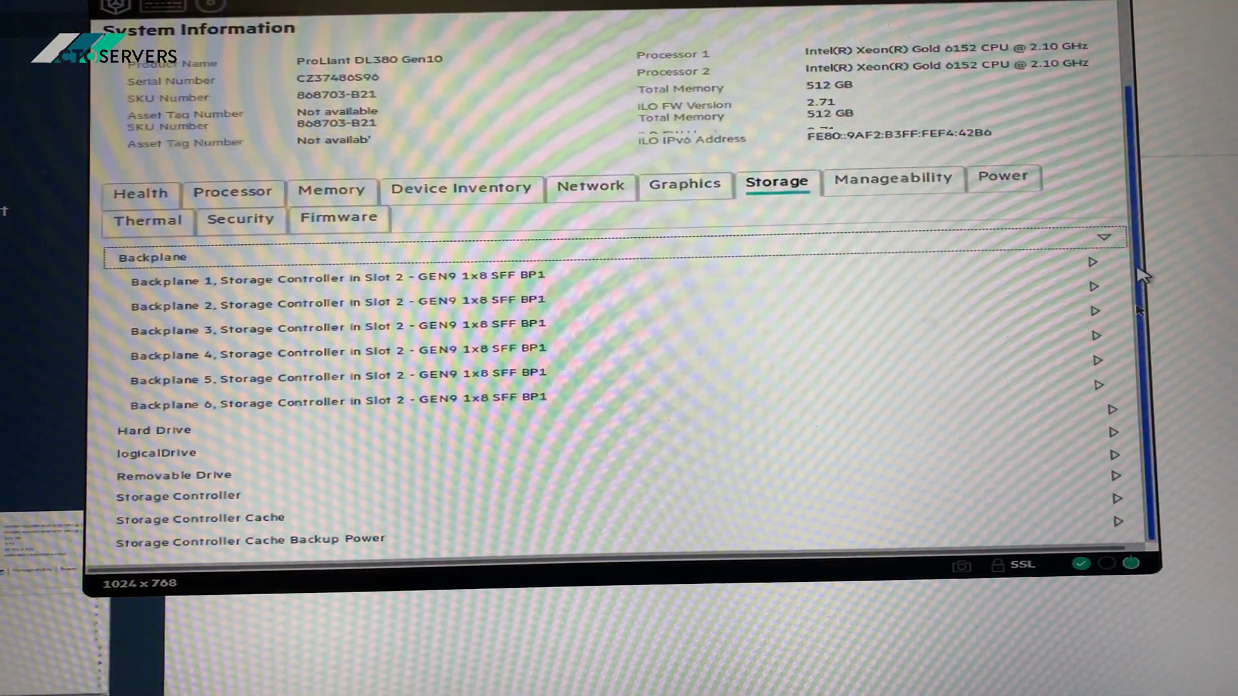
scroll(1144, 301, up, 2)
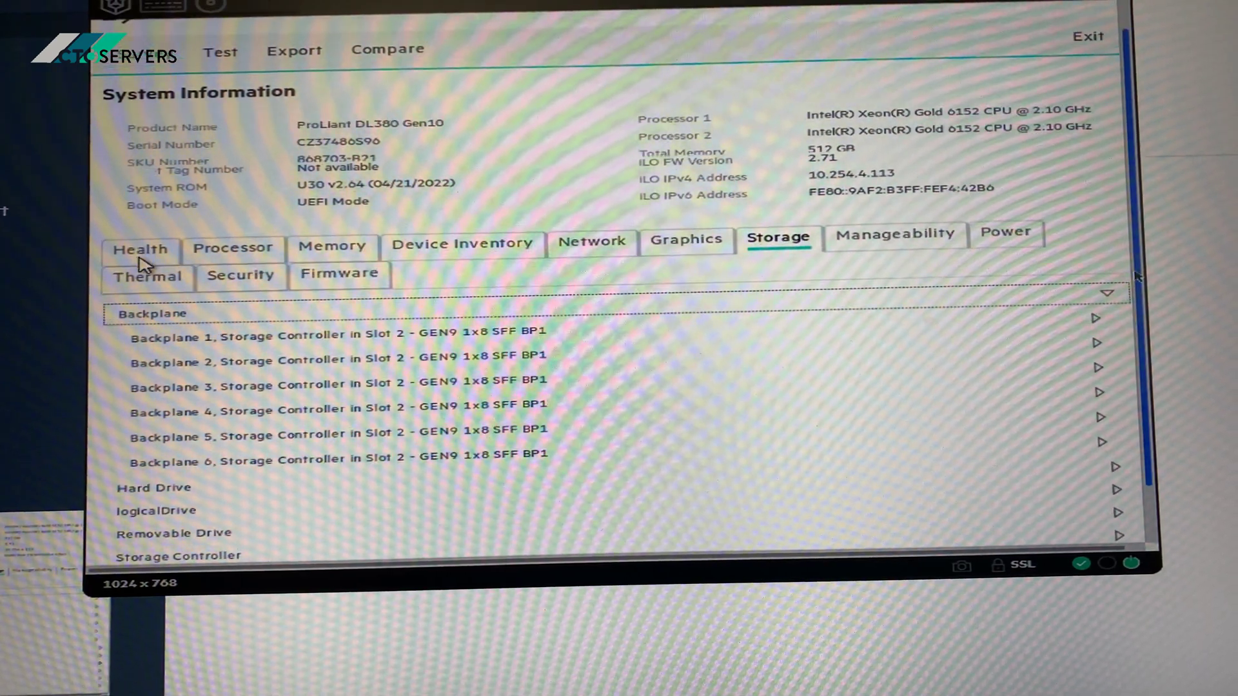
scroll(143, 261, down, 1)
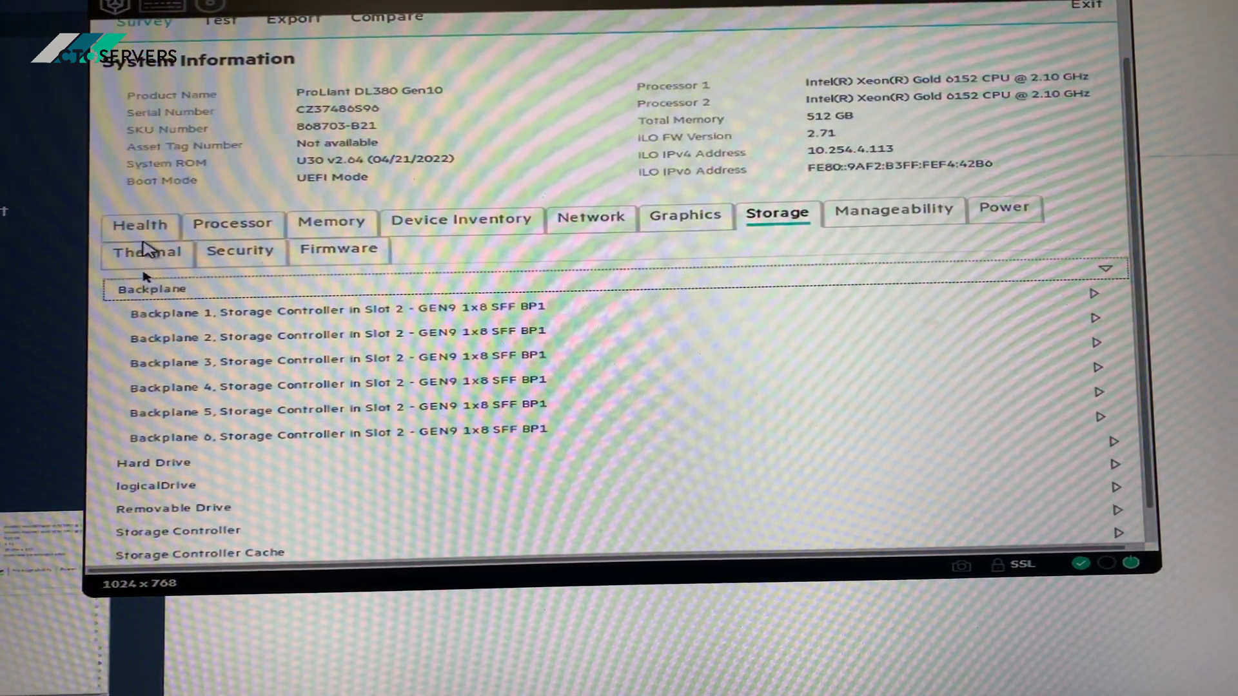
click(144, 232)
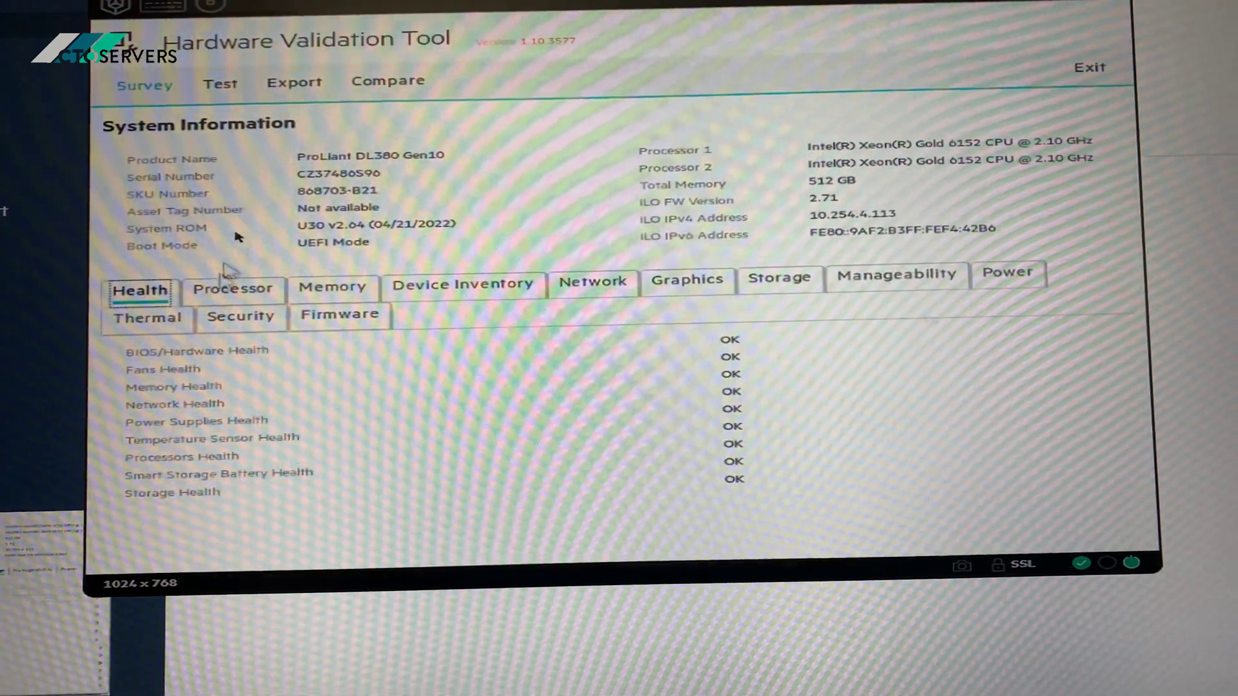
click(230, 290)
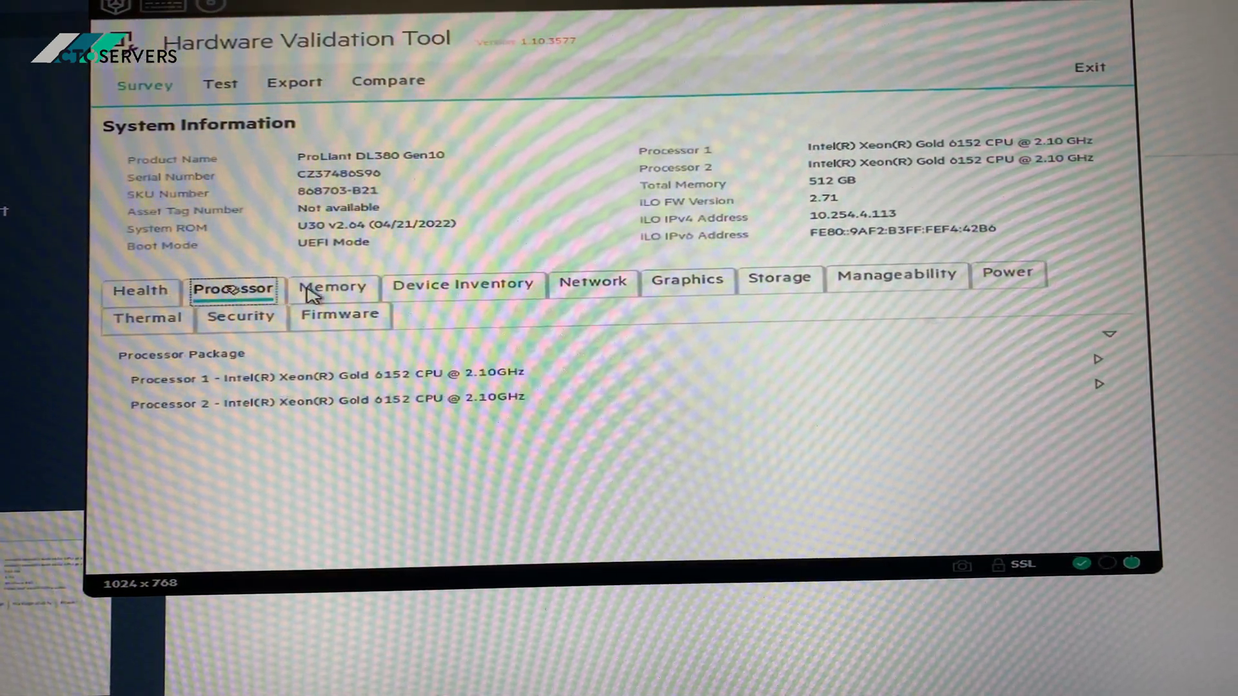
click(332, 288)
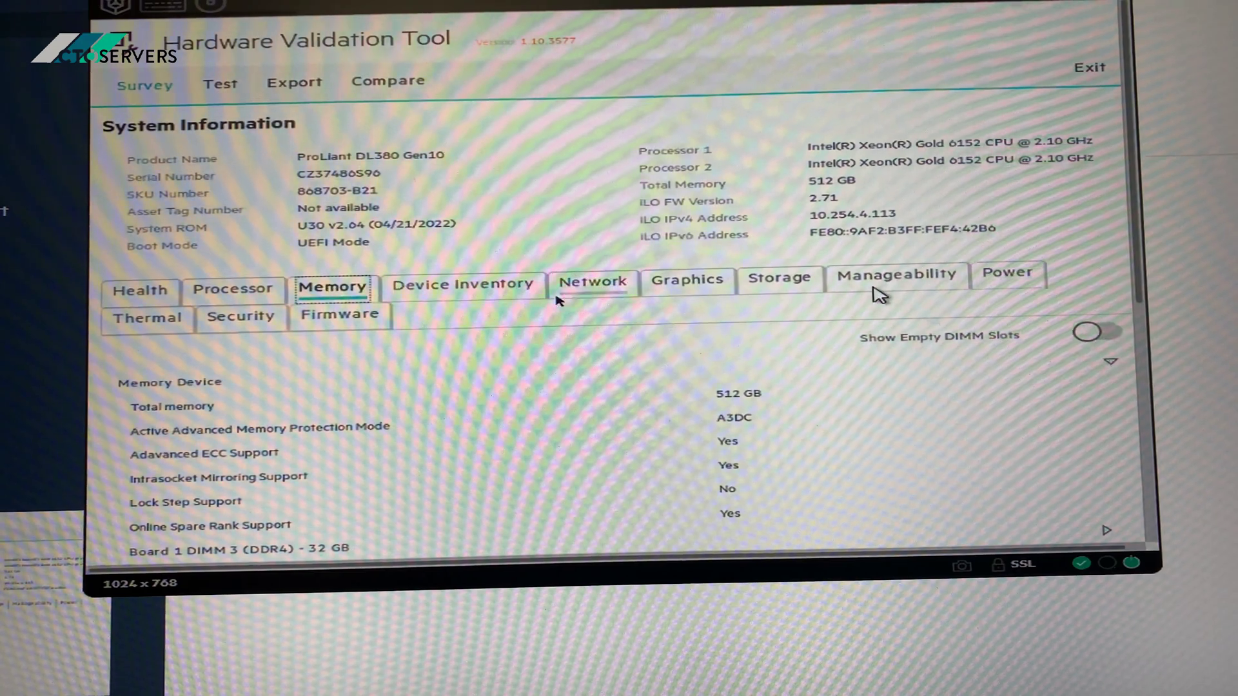
click(780, 280)
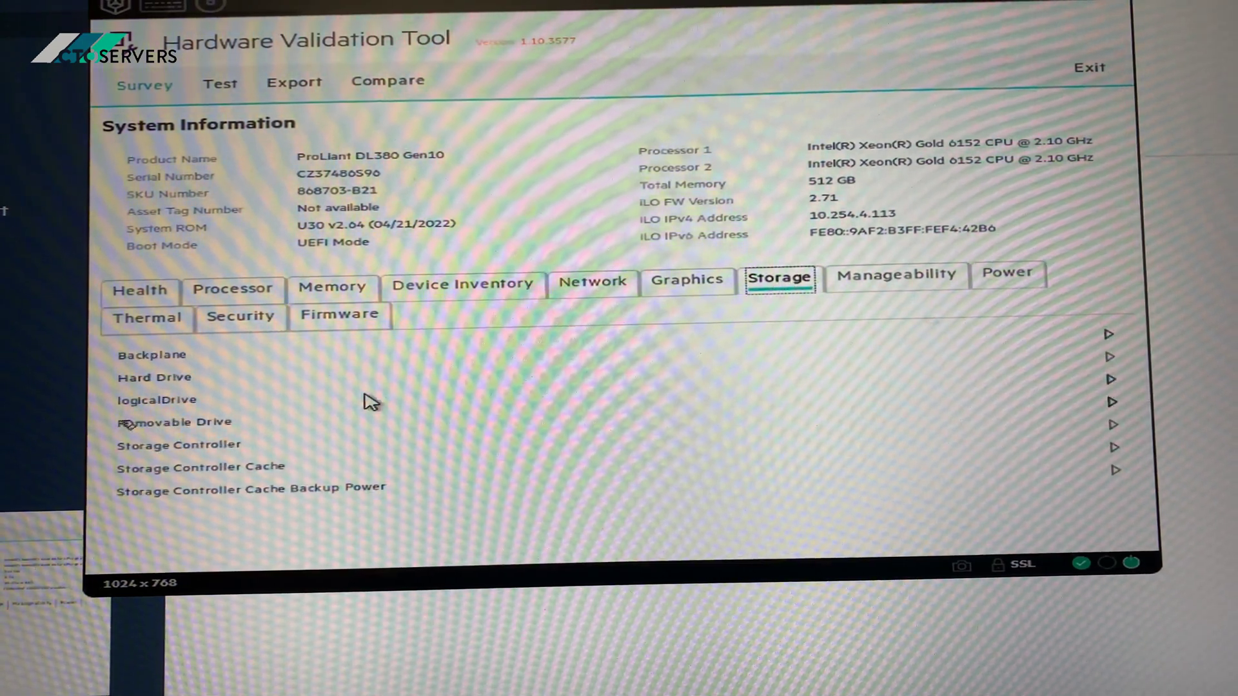
click(1112, 375)
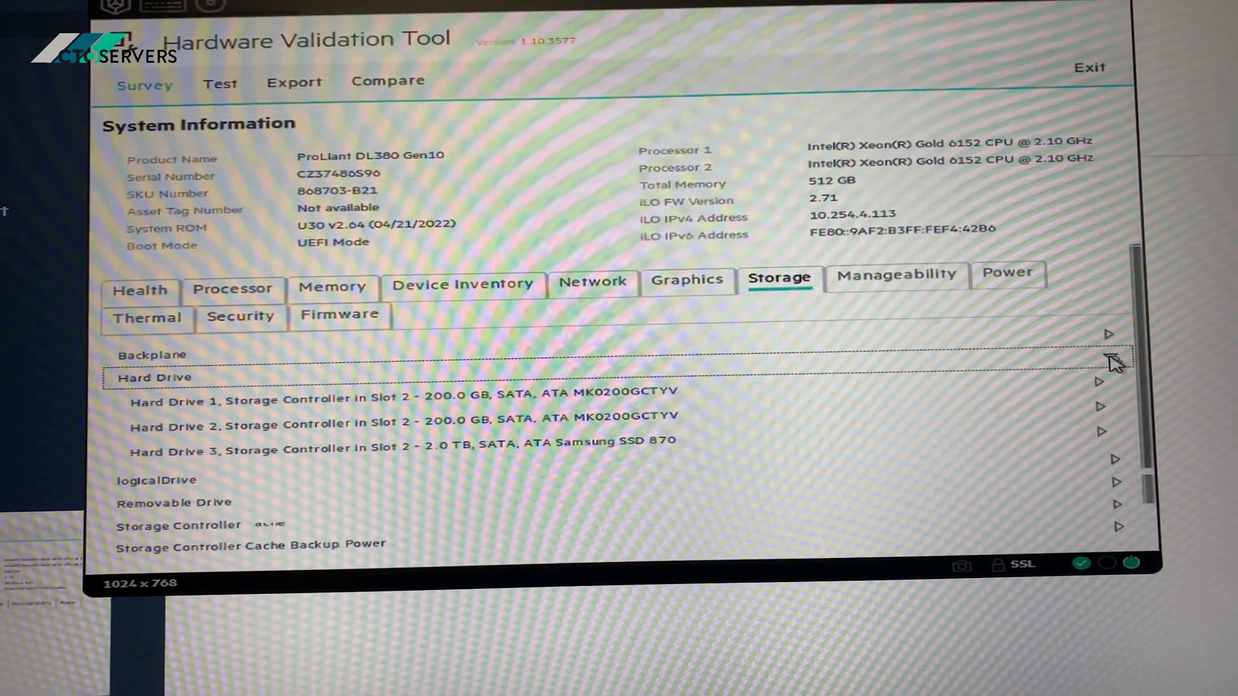
scroll(1141, 406, down, 2)
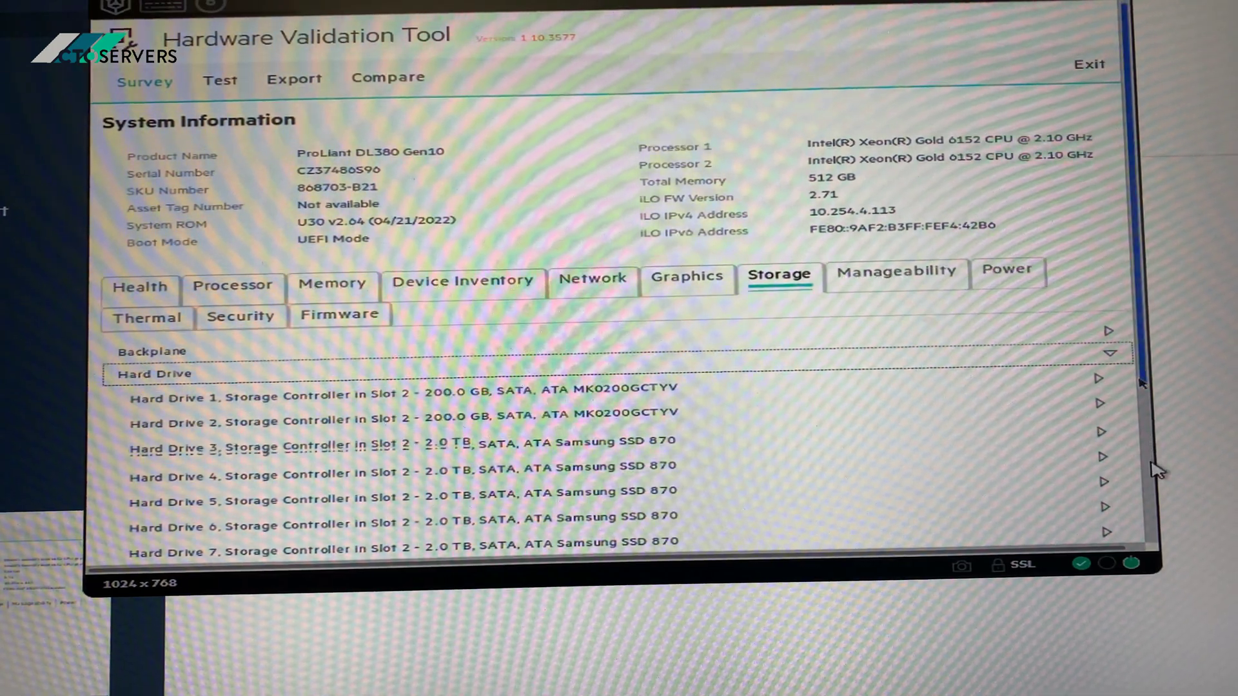
scroll(1151, 526, down, 1)
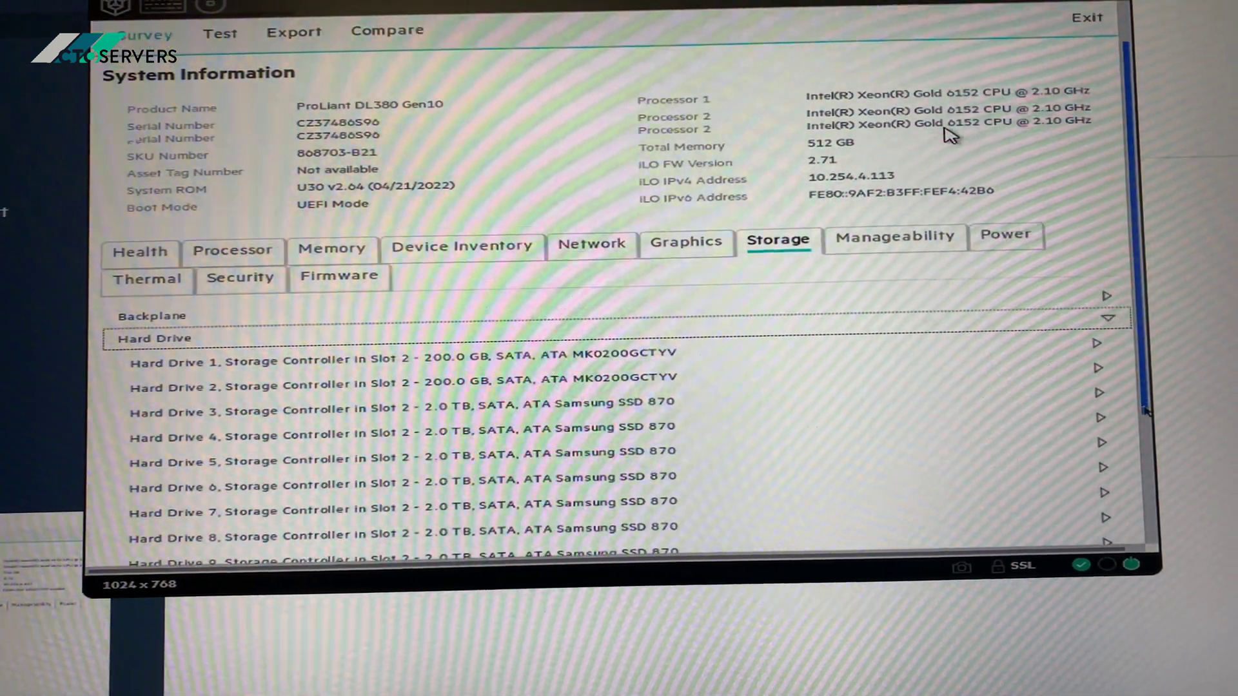